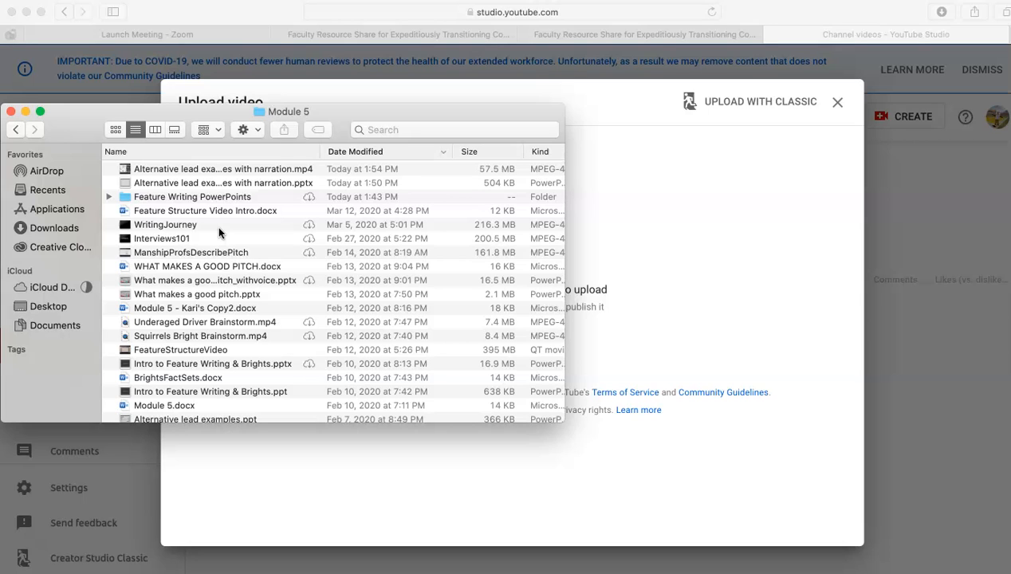
- Upload the video file "Alternative lead examples with narration.mp4" from the Module 5 folder and minimize the folder window
drag(154, 170, 599, 333)
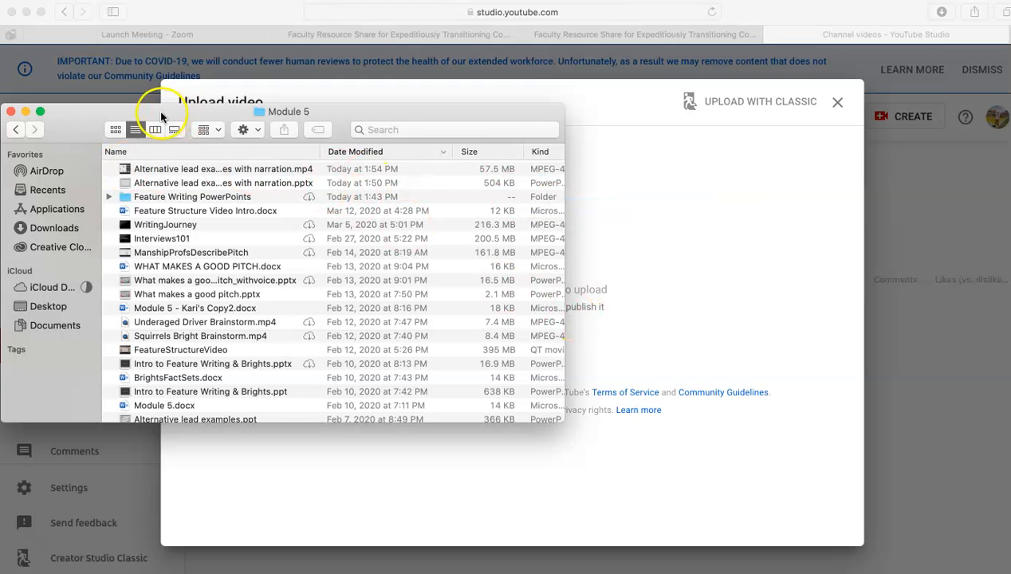
drag(85, 123, 79, 266)
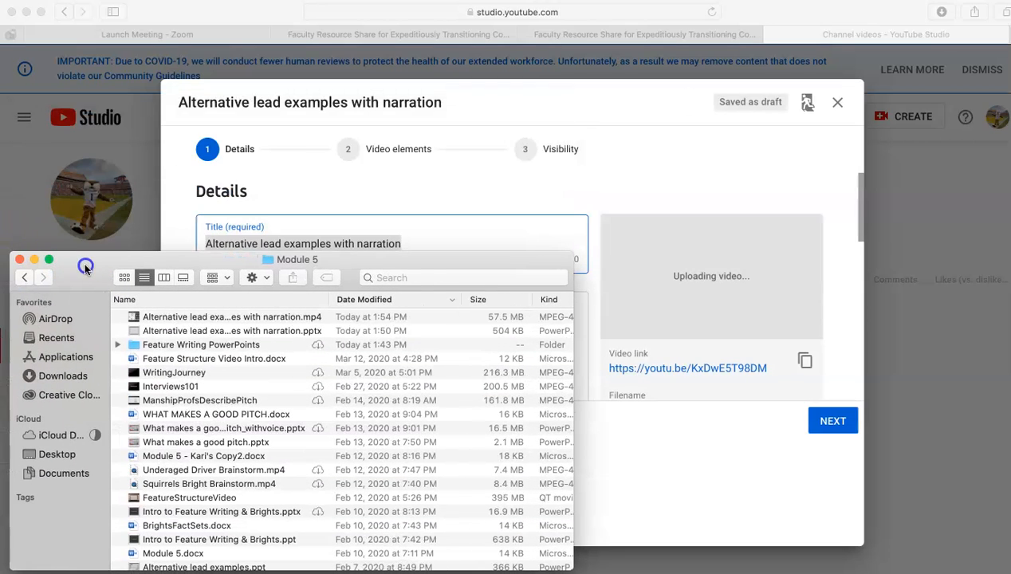
click(34, 259)
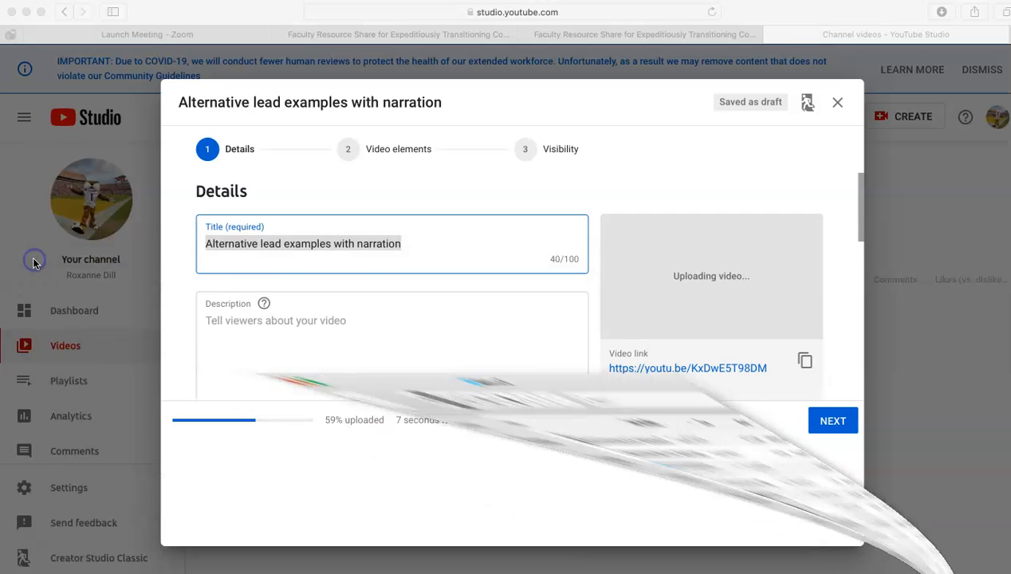
- Replace the video title with "Video of examples of alternative leads"
click(381, 249)
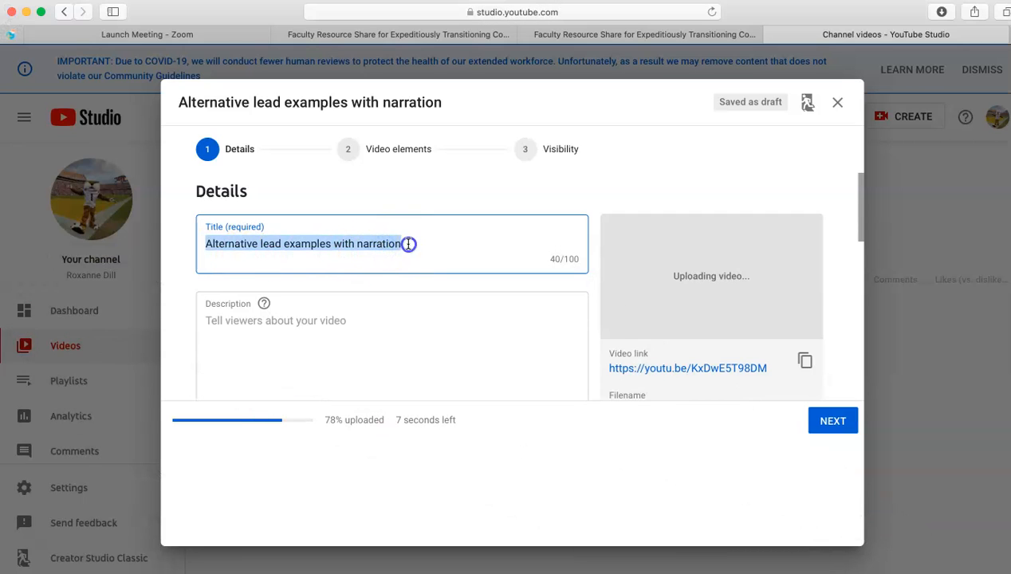
click(406, 243)
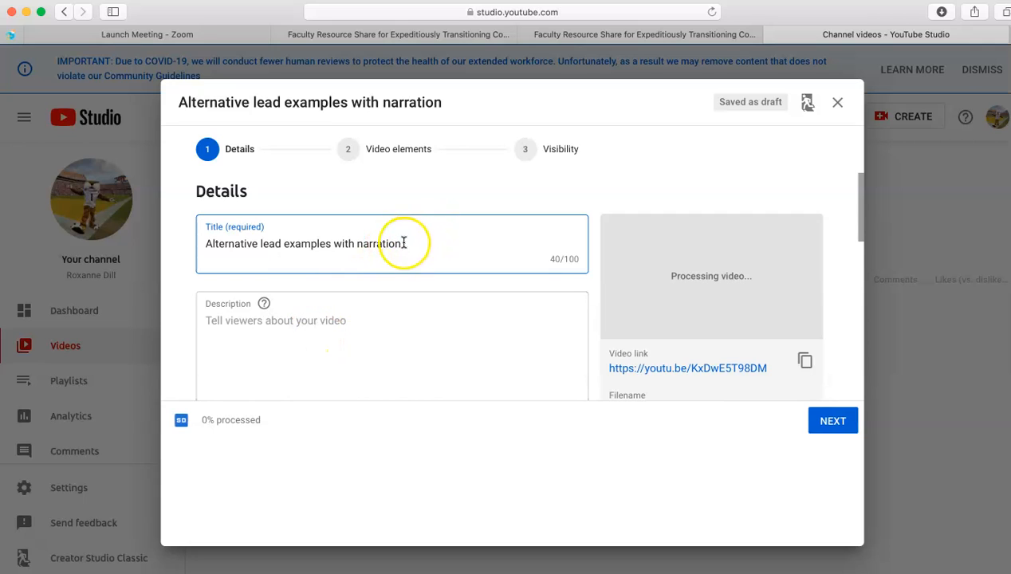
drag(405, 243, 196, 241)
text(Video)
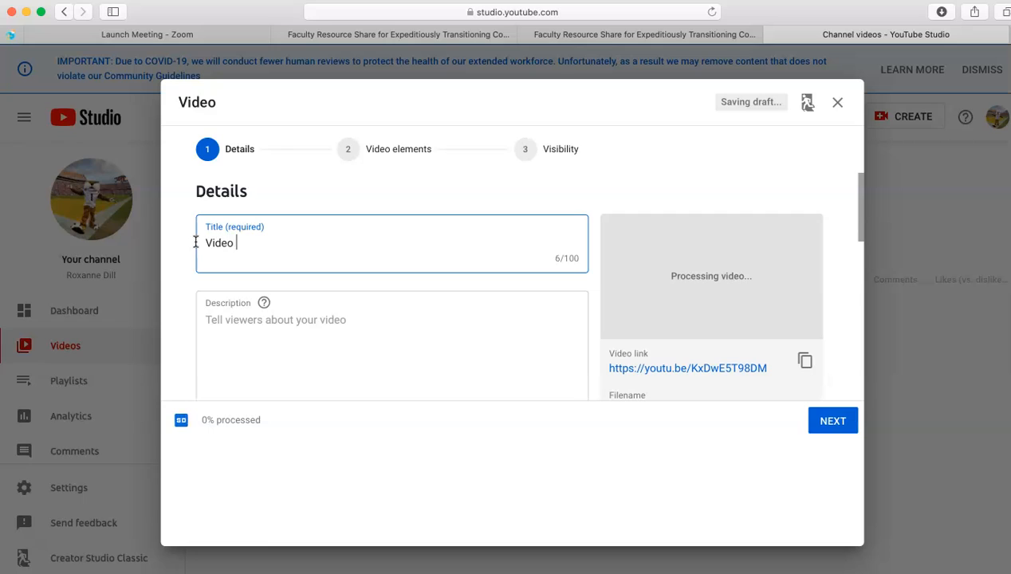
text( of exampl)
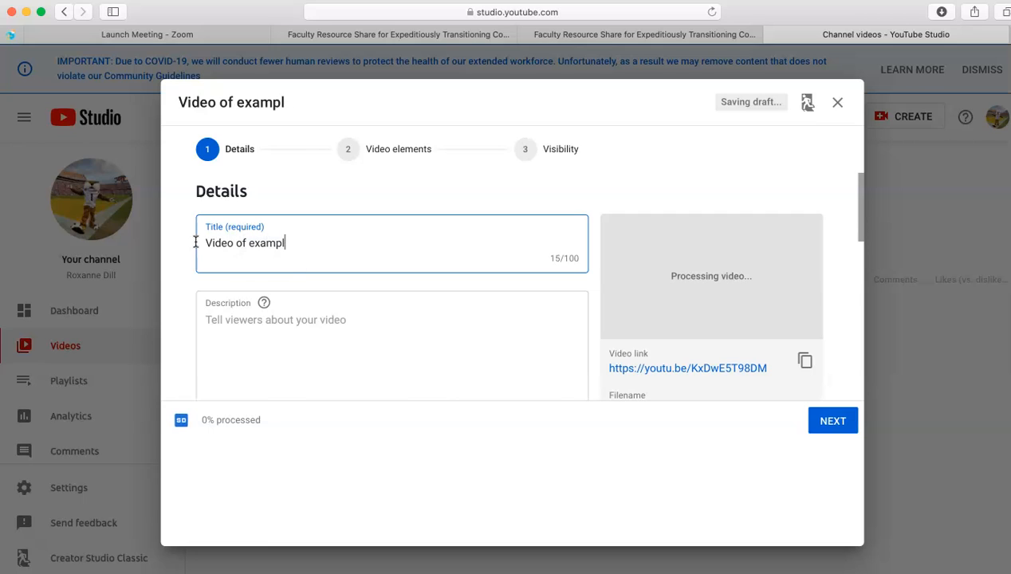
text(es of altenrati)
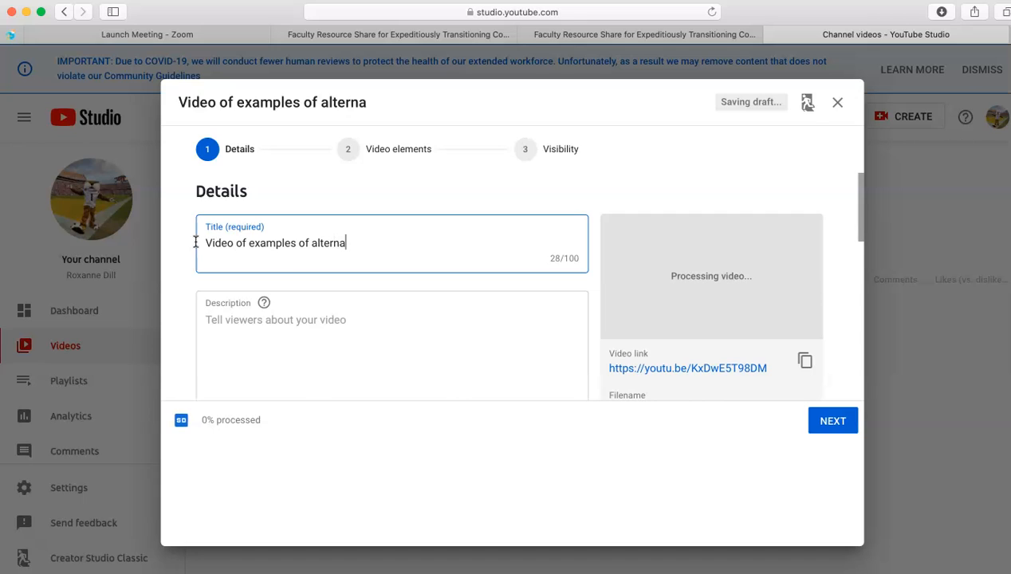
text(ve leads)
- Enter the video description "This media writing video will help students see how to write alternative leads."
click(242, 319)
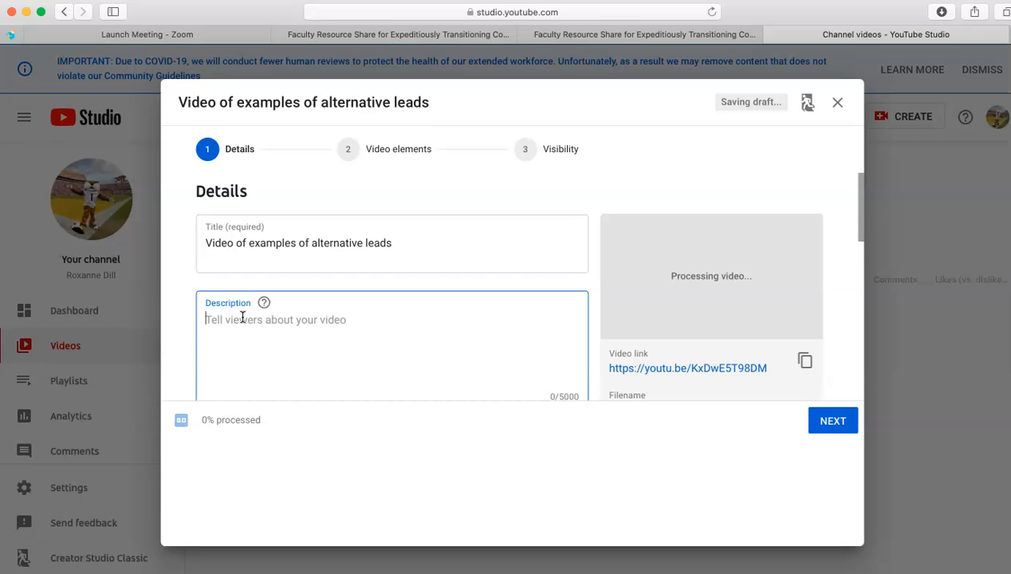
text(This media writing video)
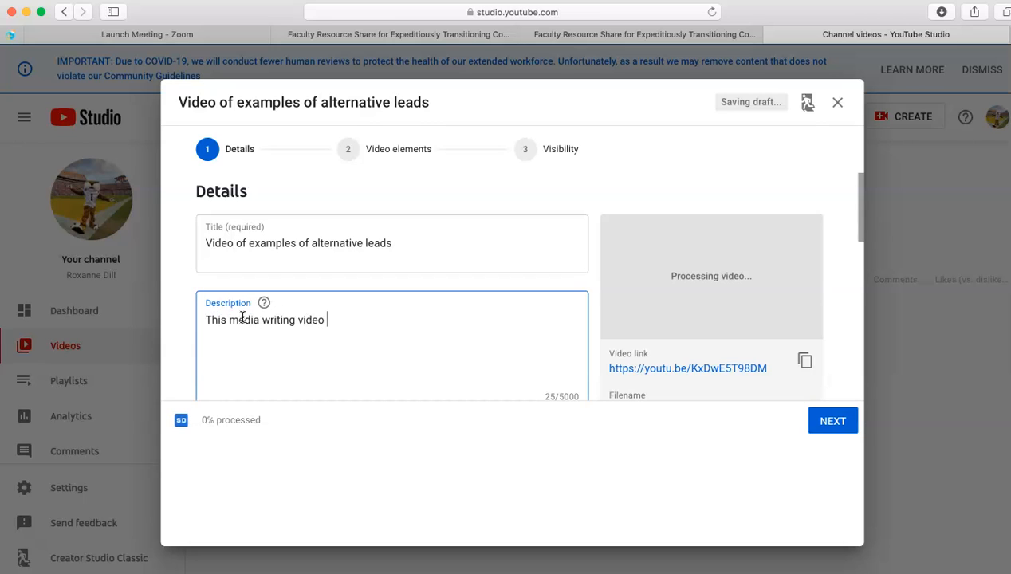
text(sutde)
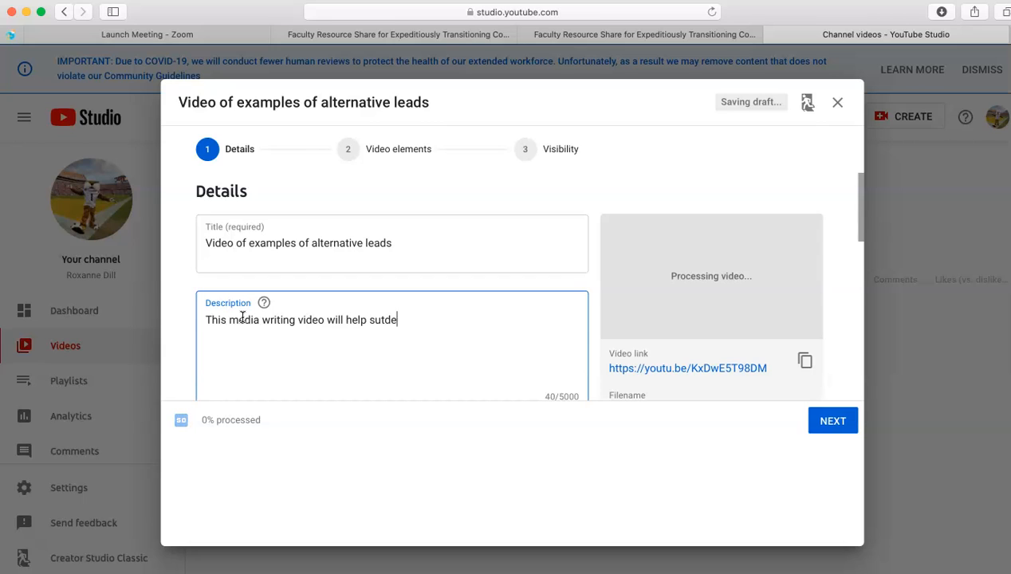
key(BackSpace)
key(BackSpace)
key(BackSpace)
key(BackSpace)
text(tudents see how to write alt)
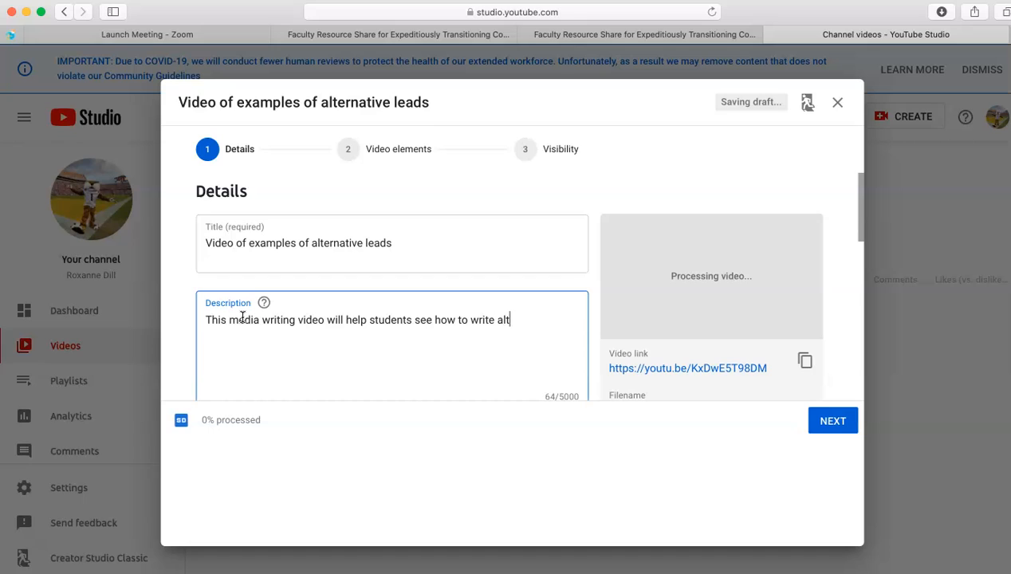
text(ernative leads.)
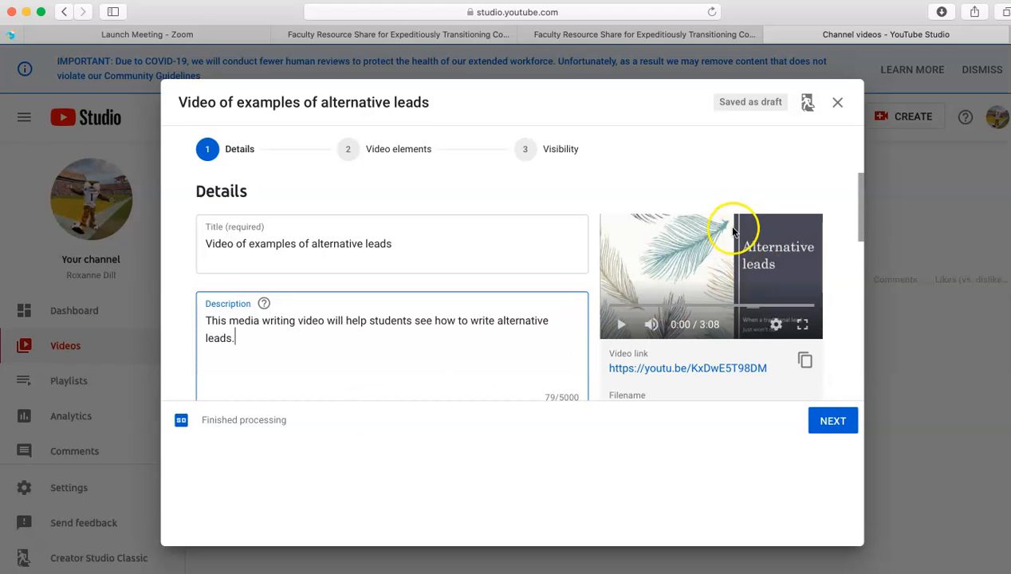
- Keep the preselected thumbnail and set the audience to "No, it's not made for kids"
scroll(388, 314, down, 5)
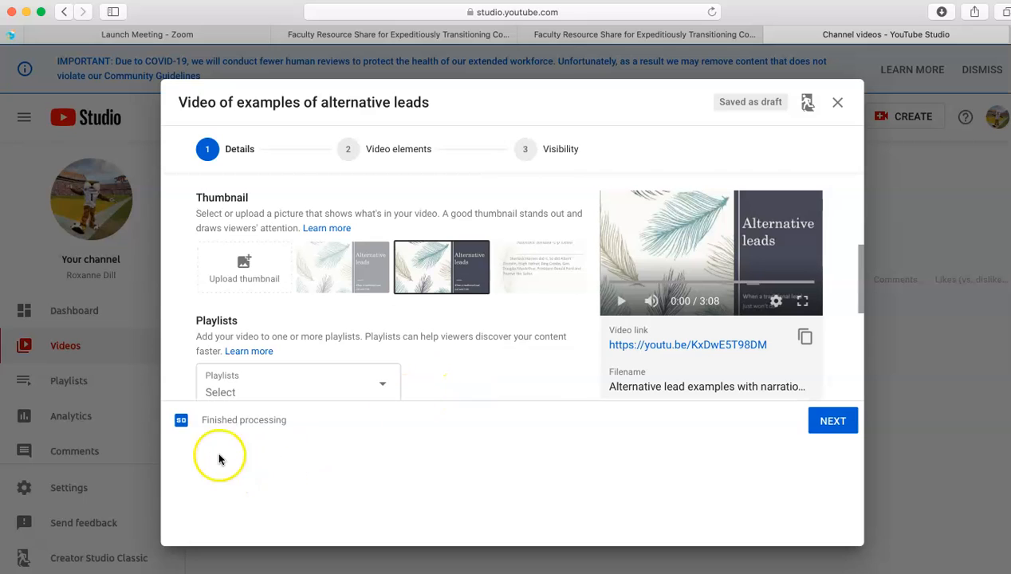
click(842, 429)
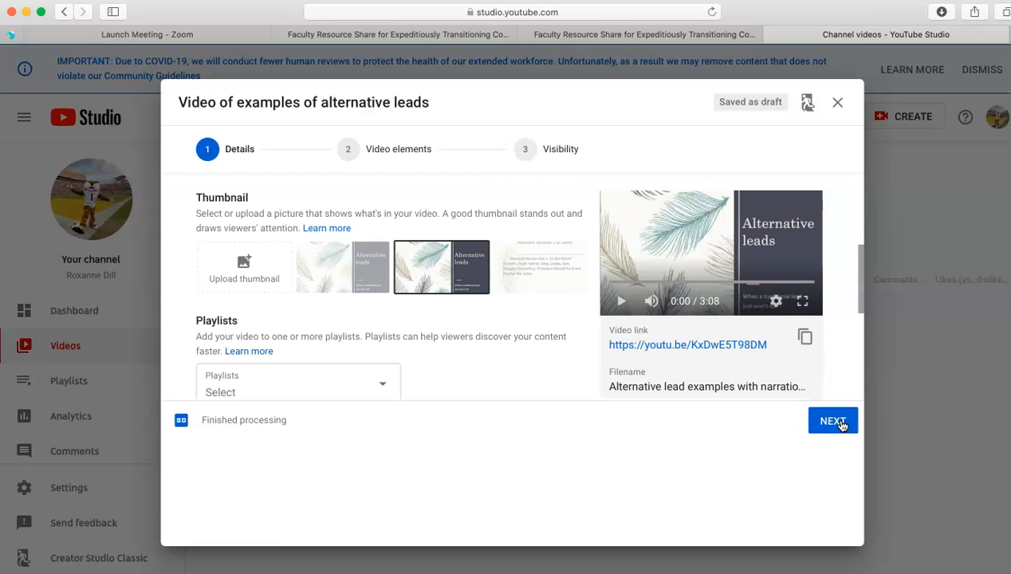
click(842, 426)
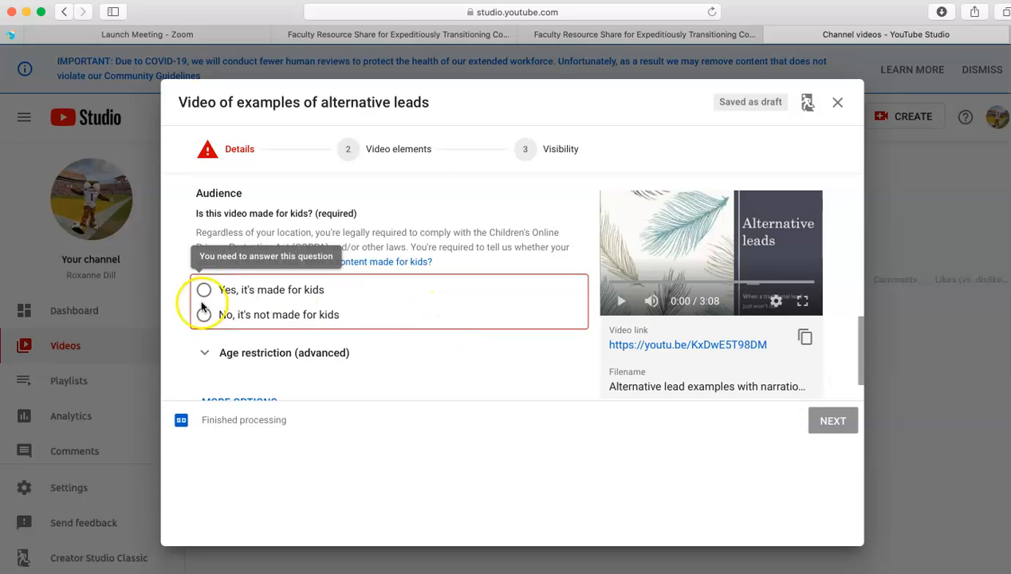
scroll(296, 300, down, 1)
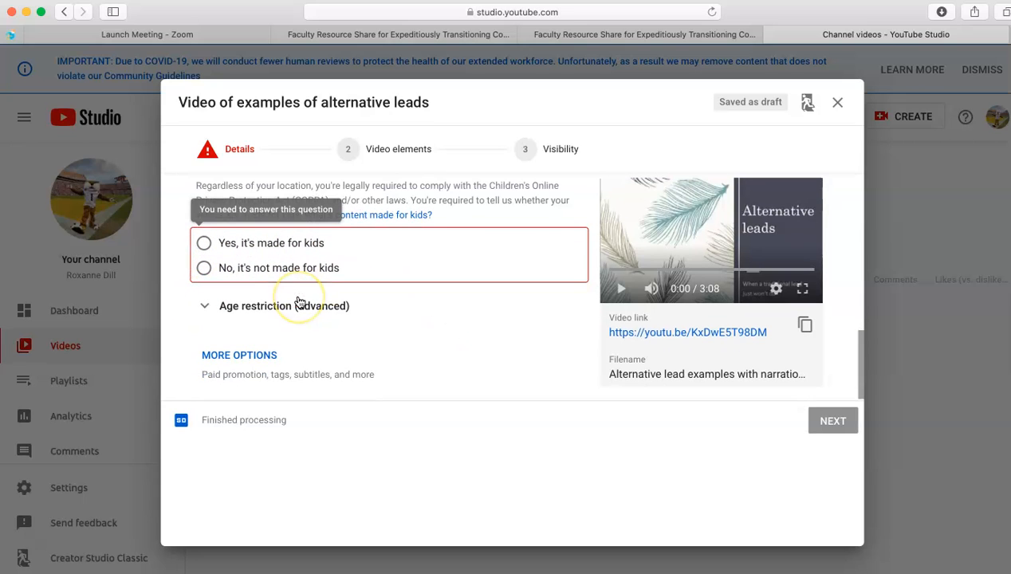
click(205, 270)
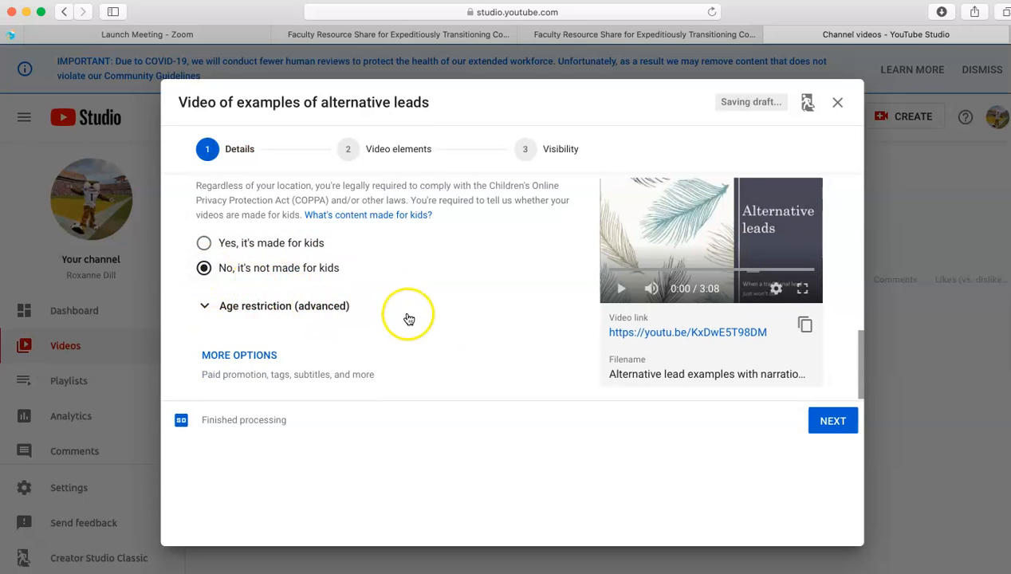
- Check the available playlists for the video and close the list without choosing one
scroll(406, 329, up, 2)
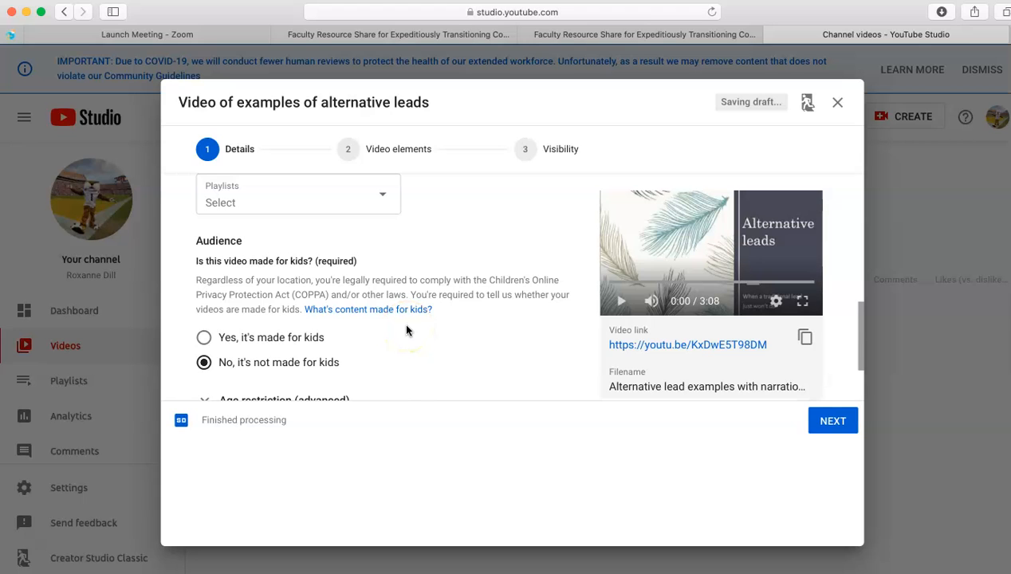
scroll(407, 329, down, 2)
scroll(407, 330, up, 3)
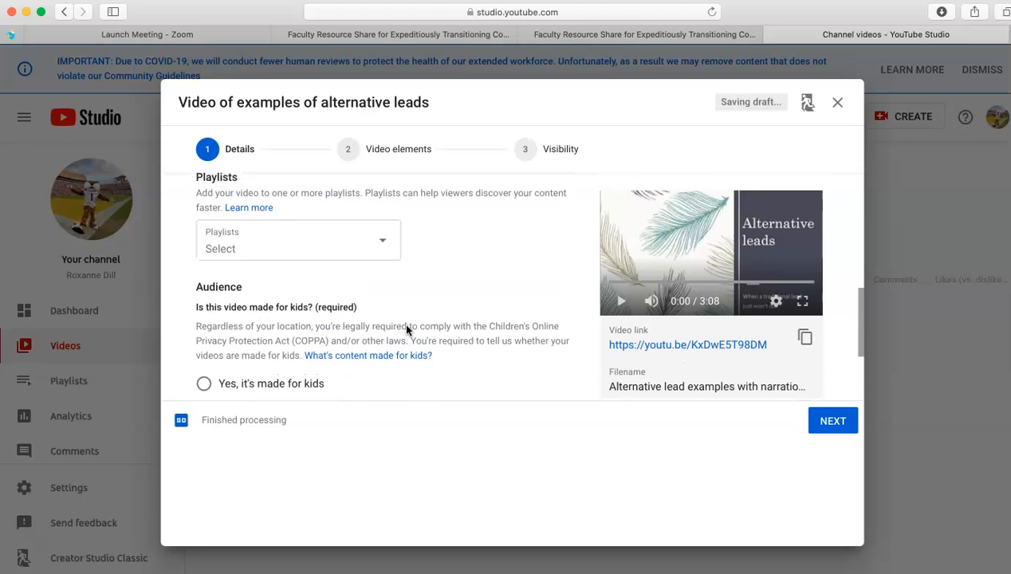
click(386, 250)
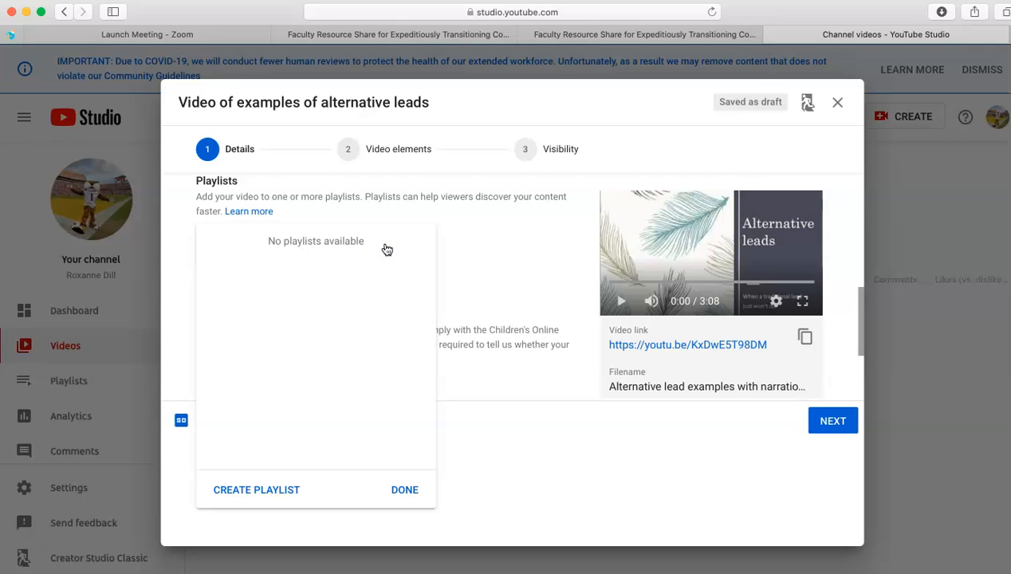
click(405, 490)
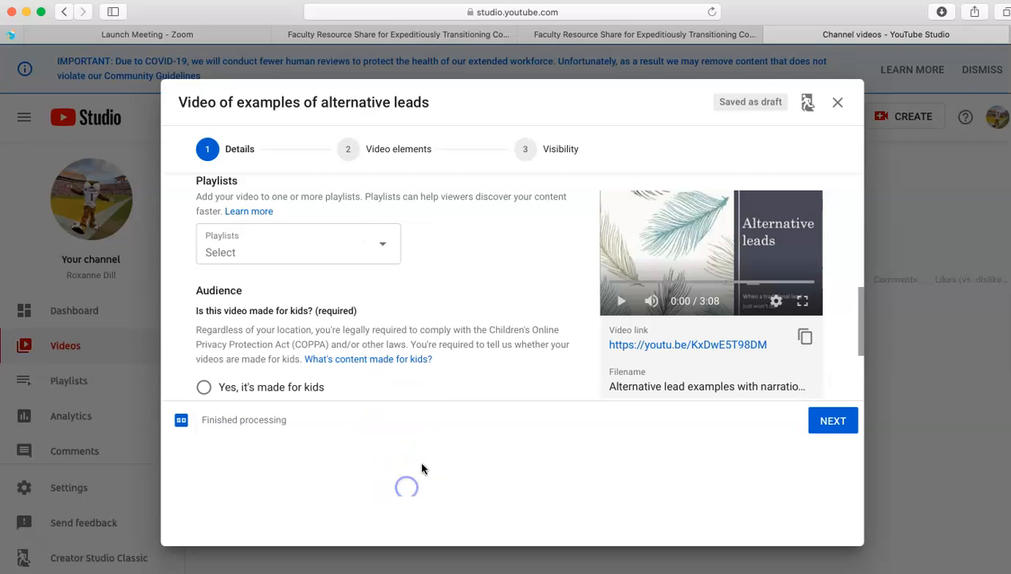
- Continue past the video elements without adding an end screen or cards, and set the visibility to Public
click(832, 432)
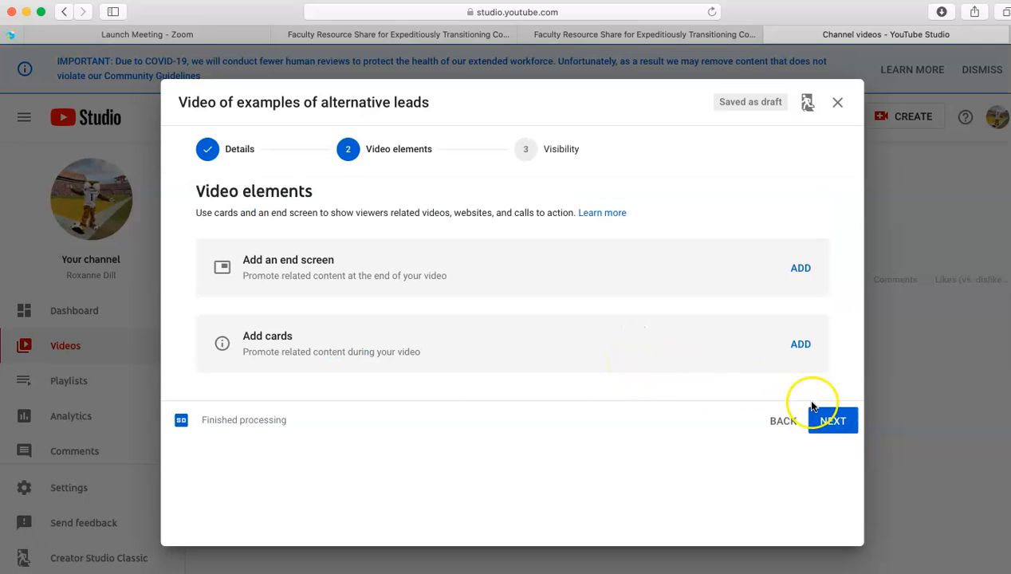
click(833, 423)
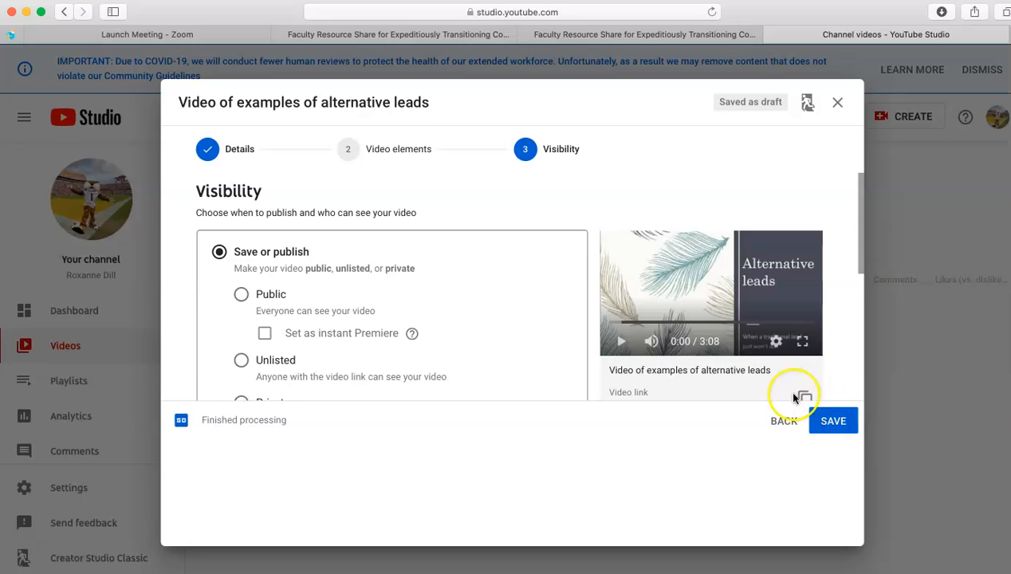
scroll(459, 234, down, 1)
scroll(460, 235, up, 1)
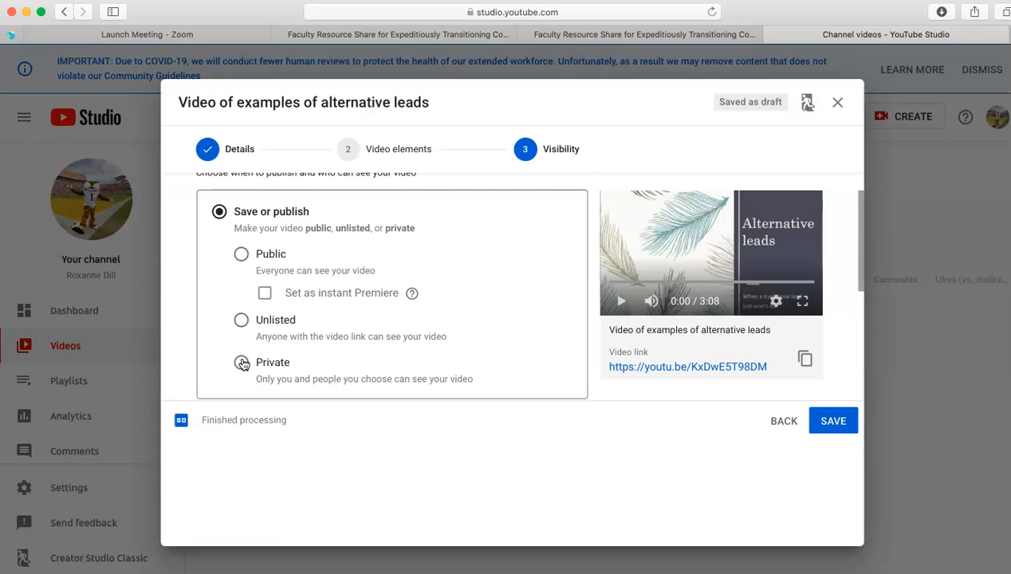
click(242, 255)
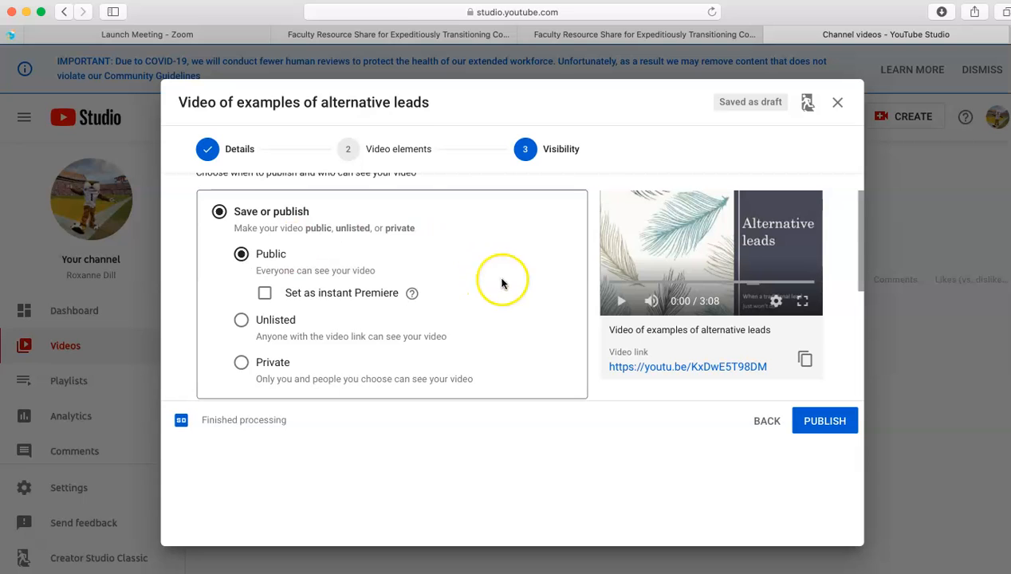
- Review the remaining visibility options and pre-publish checks, and publish the video
scroll(554, 297, down, 3)
scroll(556, 301, down, 2)
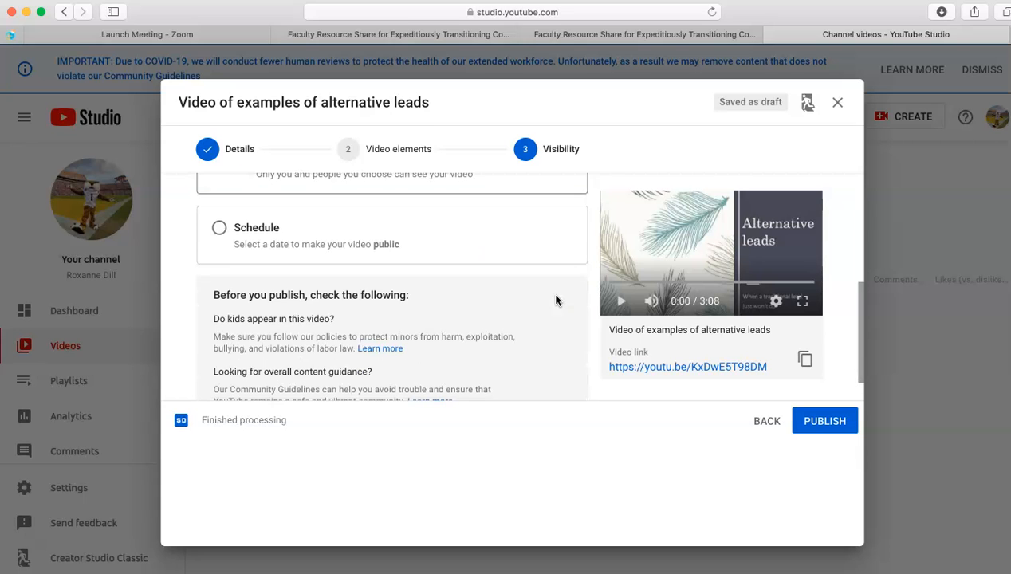
scroll(556, 300, down, 1)
scroll(557, 301, up, 6)
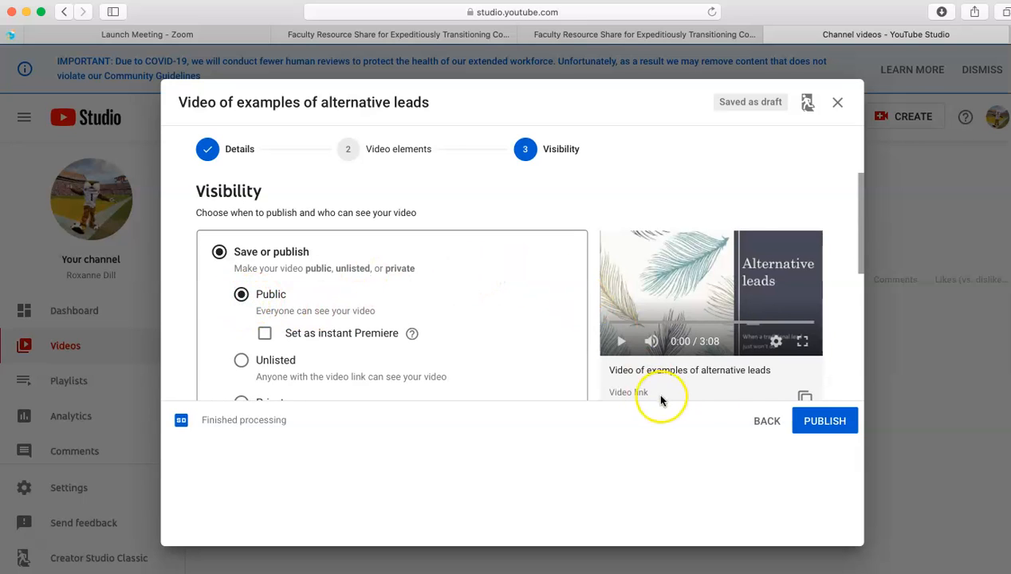
click(818, 422)
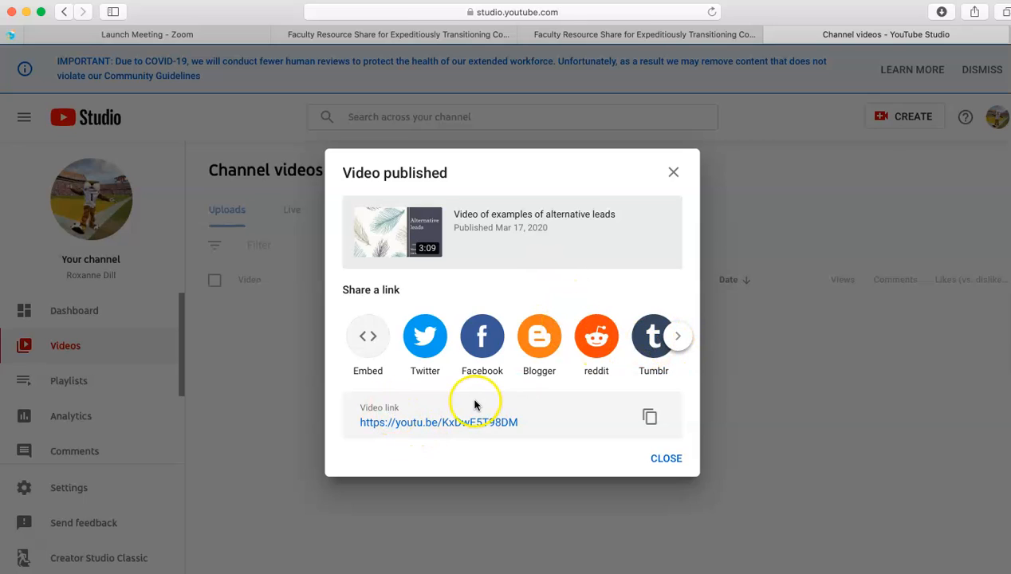
- Copy the published video's link and close the sharing dialog
click(650, 421)
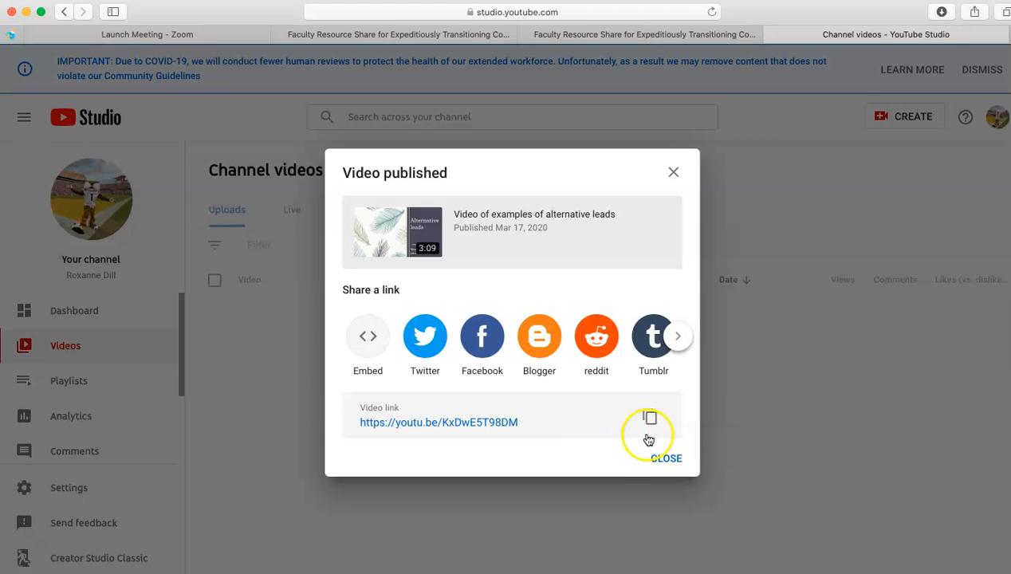
click(666, 461)
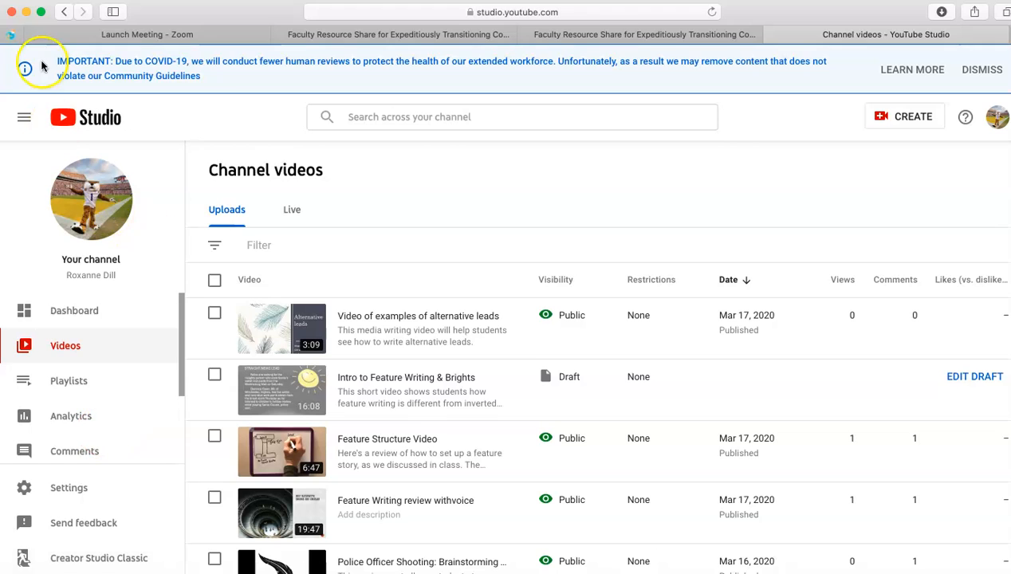
- Minimize the open browser and PowerPoint windows to show the desktop
click(27, 12)
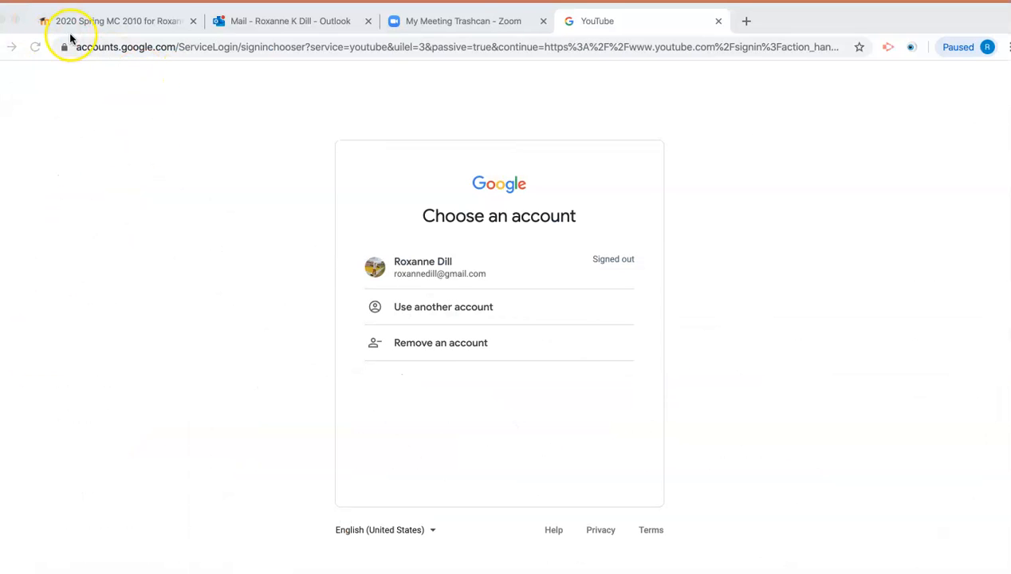
click(3, 20)
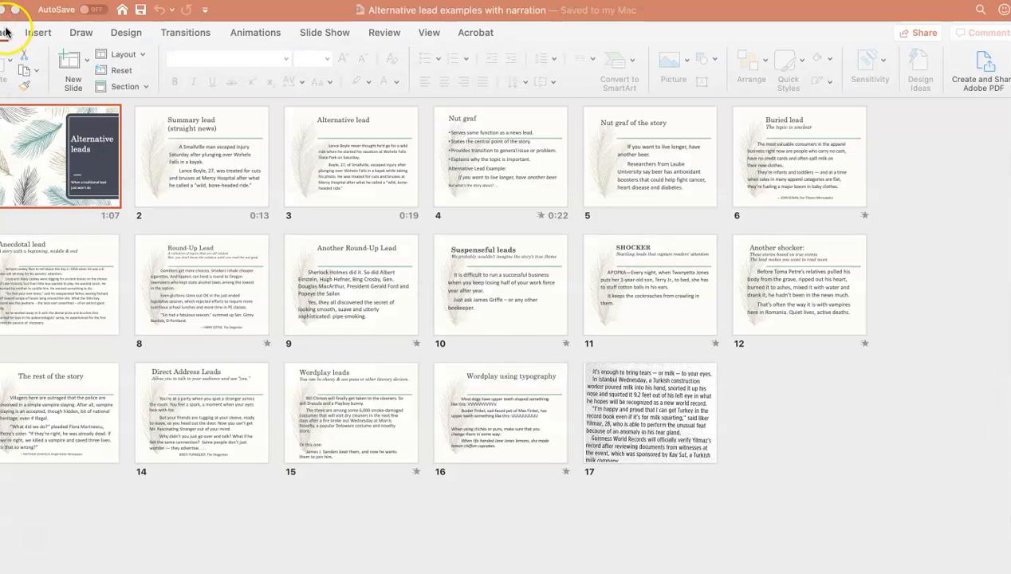
click(4, 13)
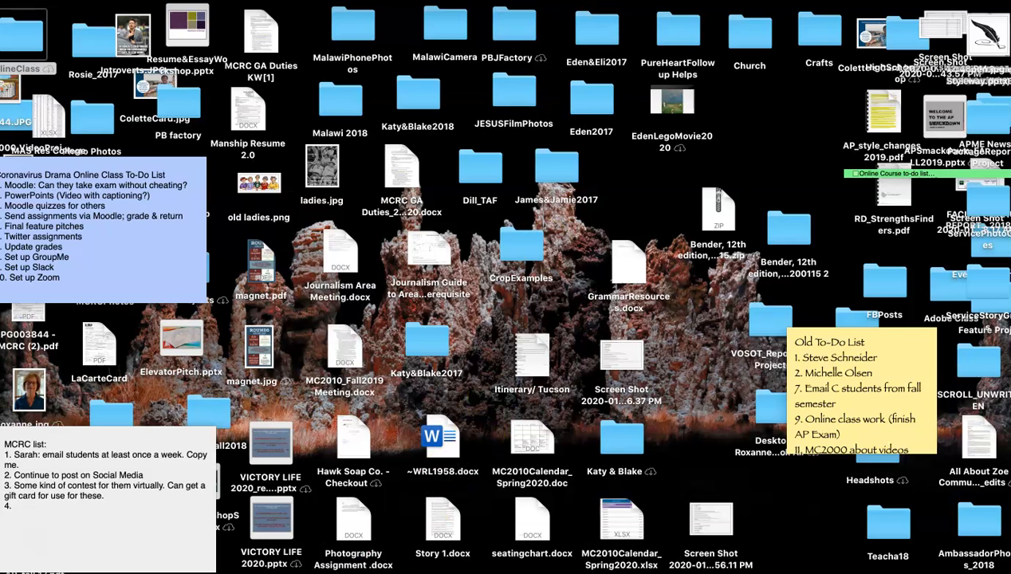
click(353, 522)
click(127, 551)
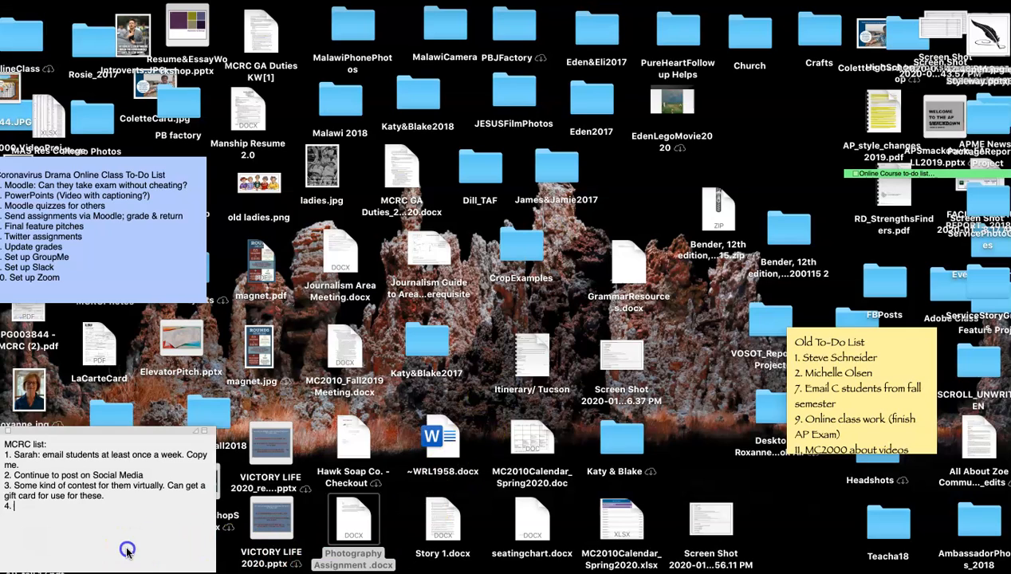